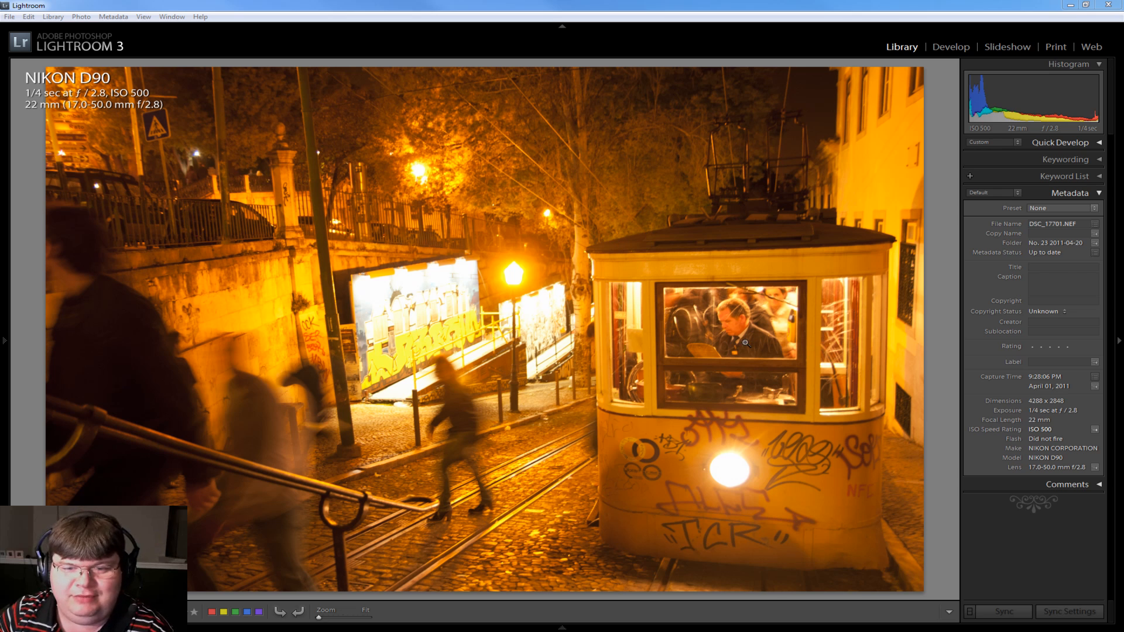
Check the tram driver at 1:1, create a virtual copy of the tram photo, and open the copy in Develop
left_click(731, 380)
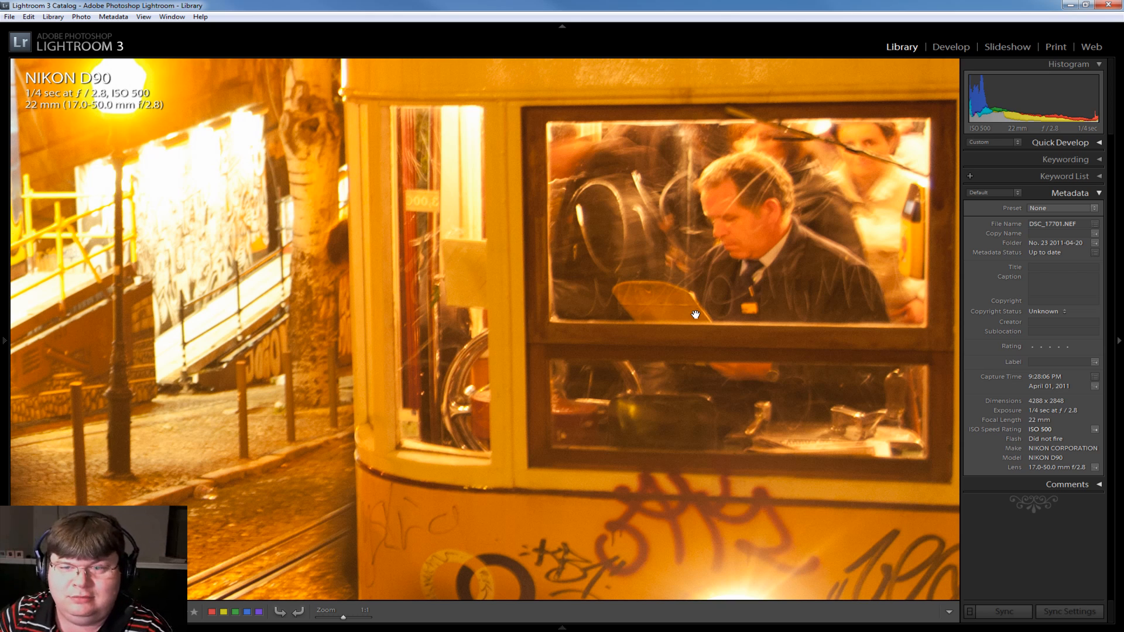
left_click(766, 309)
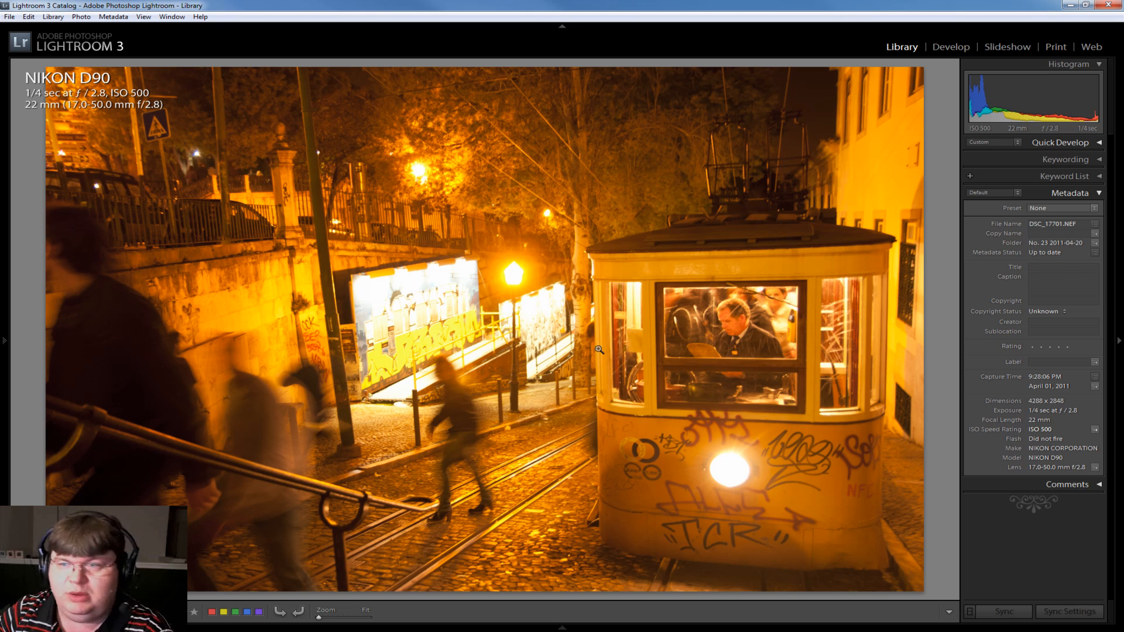
right_click(529, 225)
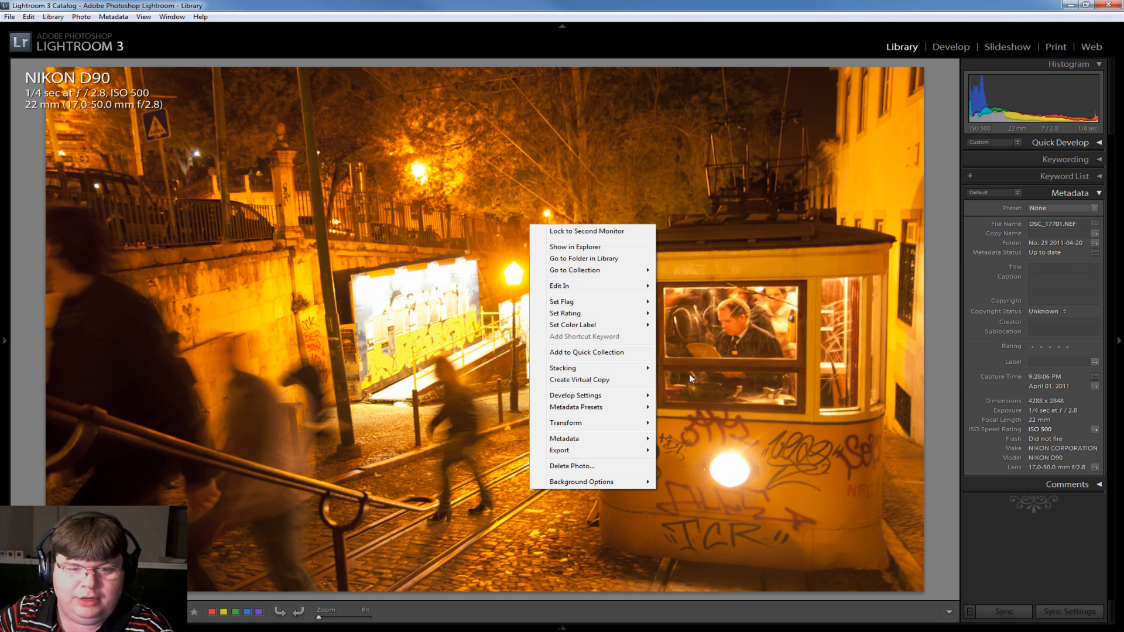
left_click(610, 380)
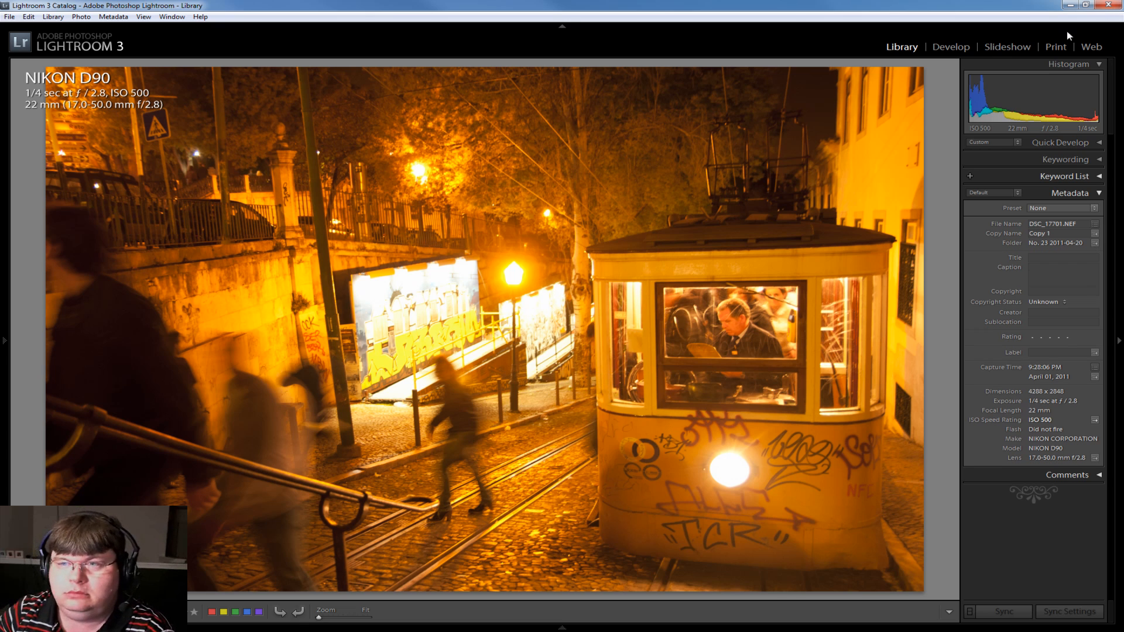
left_click(959, 45)
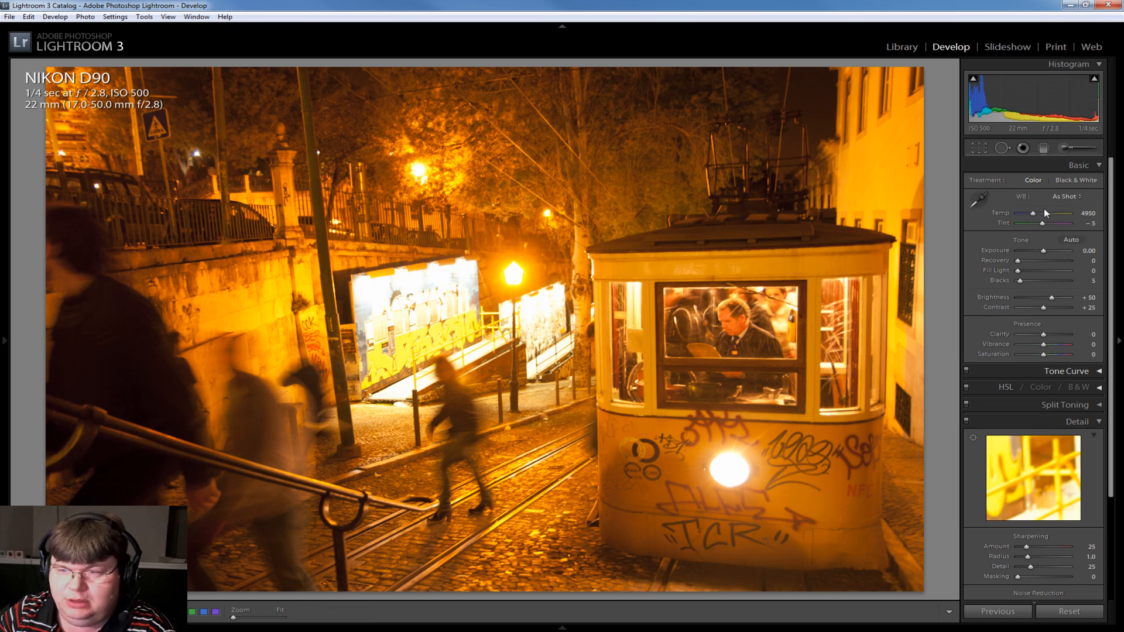
Cool the white balance by setting the temperature to 2690 and compare the photo before and after
left_click_drag(1025, 213, 1022, 217)
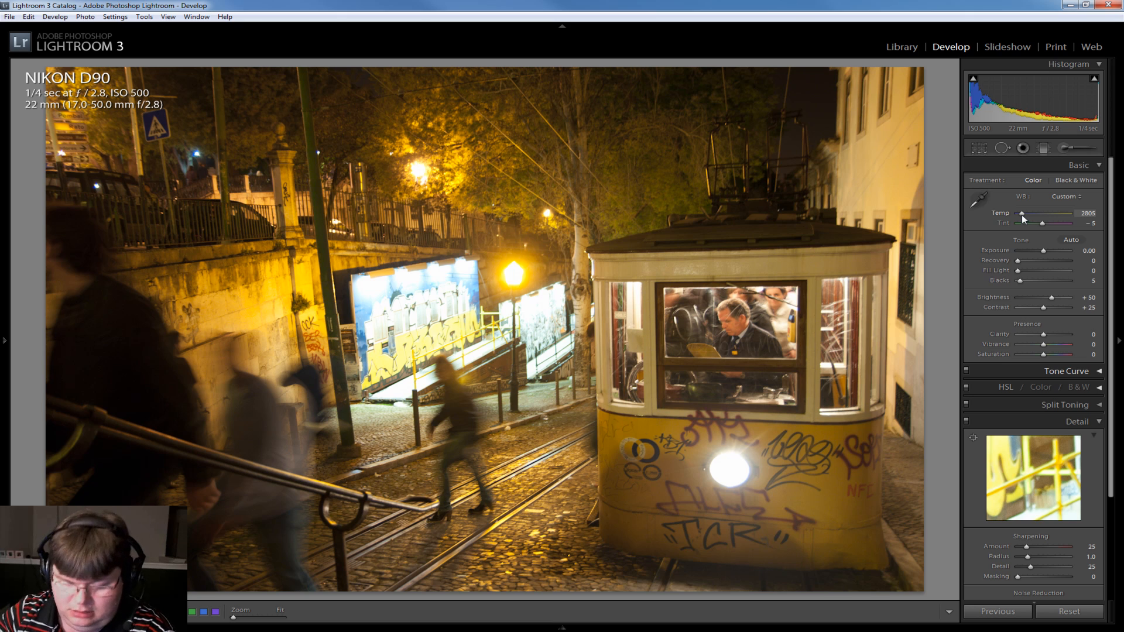
key("backslash")
key("backslash")
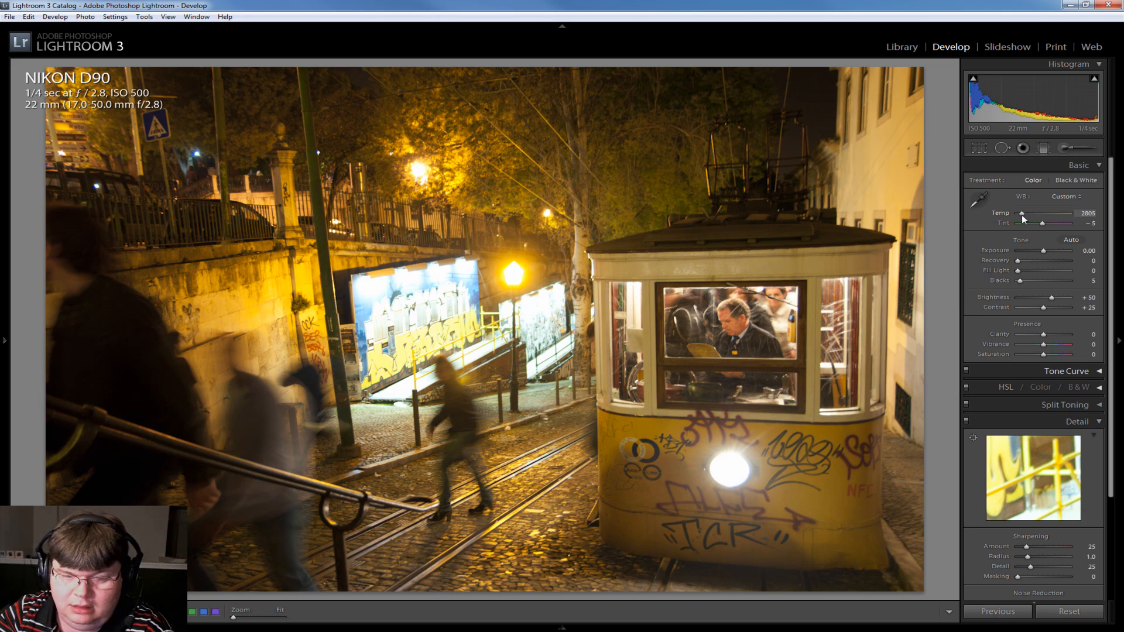
key("backslash")
key("backslash")
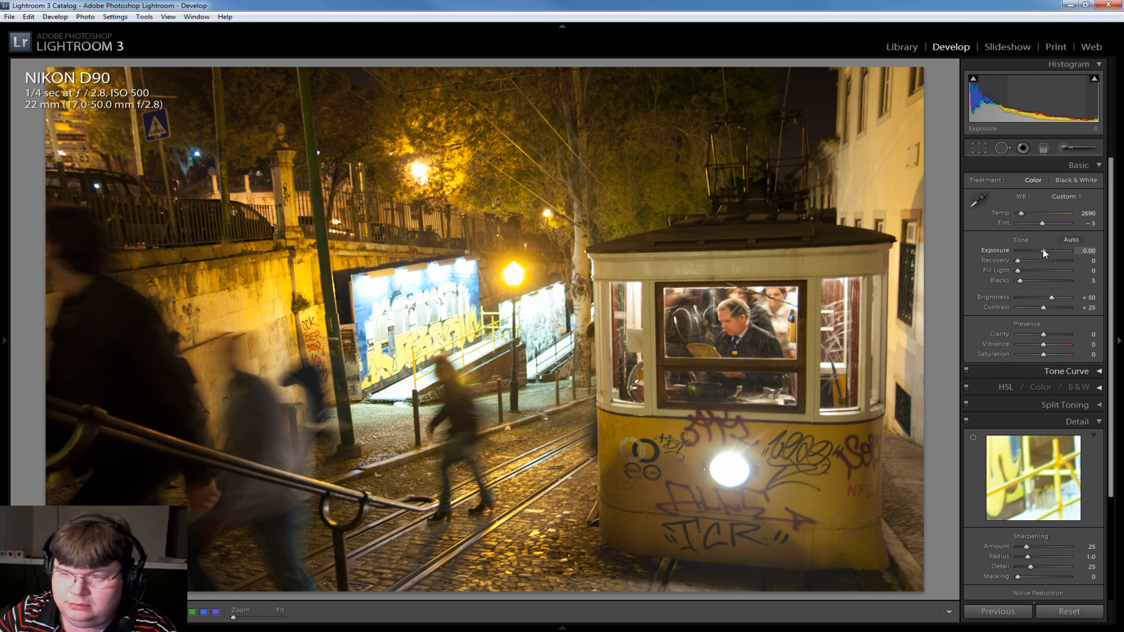
Adjust the photo's tone with Exposure at +0.32, Blacks at 10 and Contrast at +69
left_click_drag(1044, 249, 1047, 250)
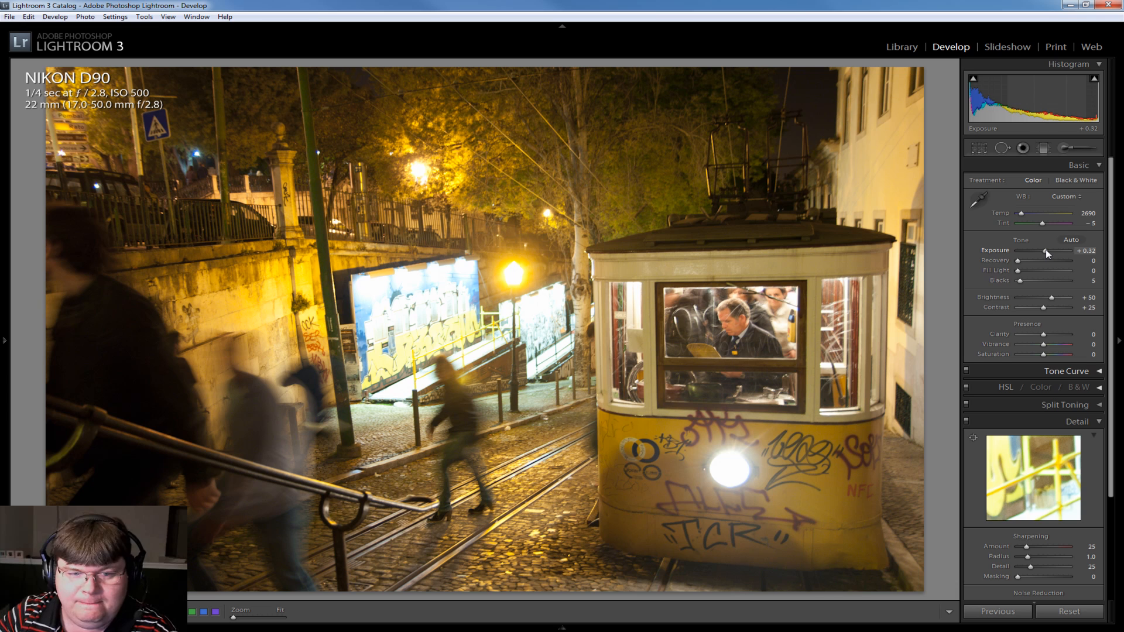
left_click_drag(1025, 280, 1025, 280)
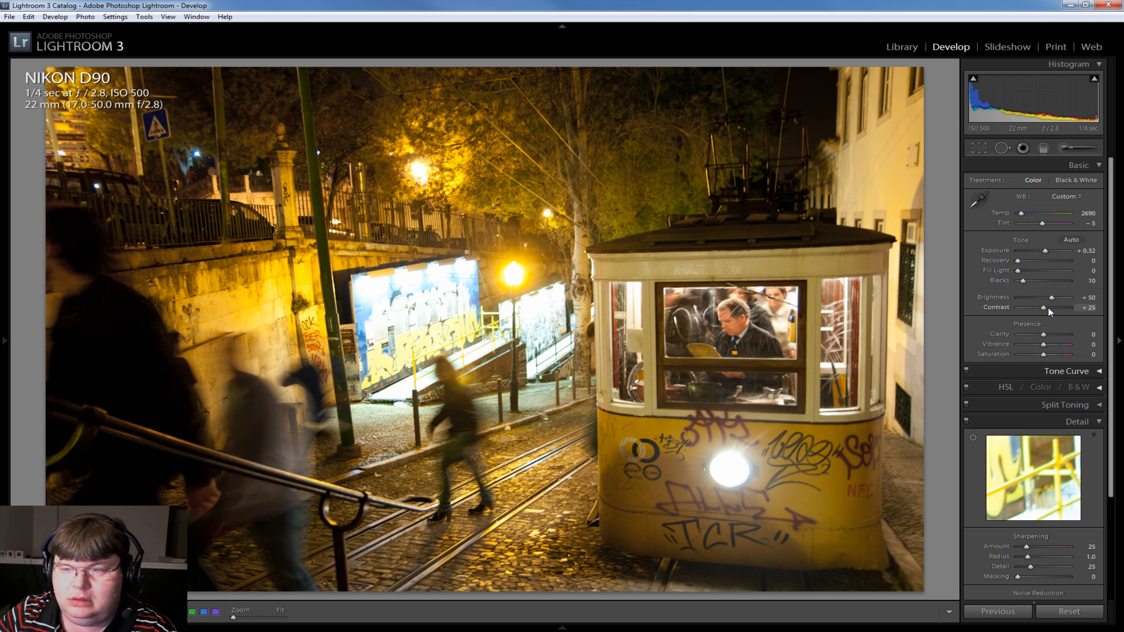
left_click_drag(1049, 307, 1058, 307)
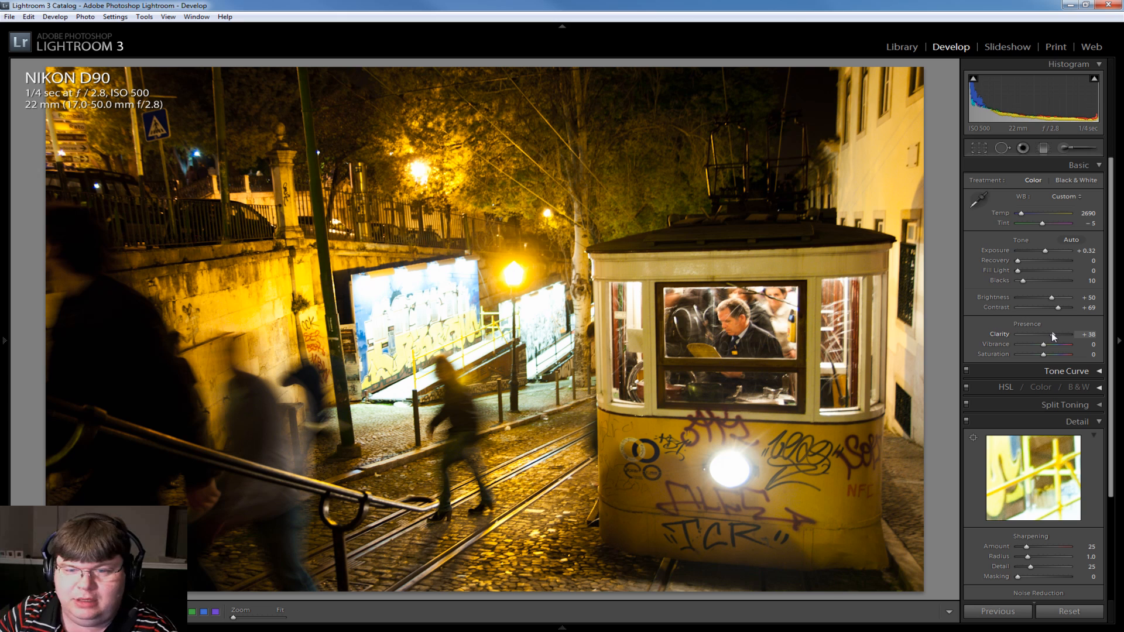
Set Clarity to +31 and Vibrance to +49, and inspect the lit graffiti billboard at 1:1
left_click(1051, 333)
left_click_drag(1052, 335, 1052, 335)
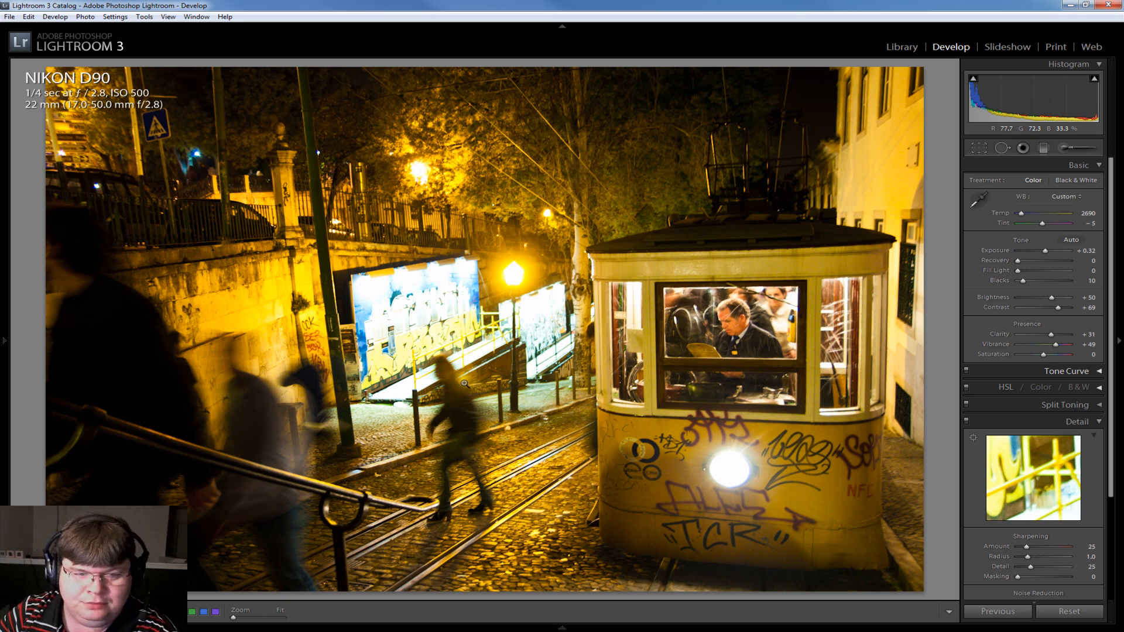
left_click(417, 331)
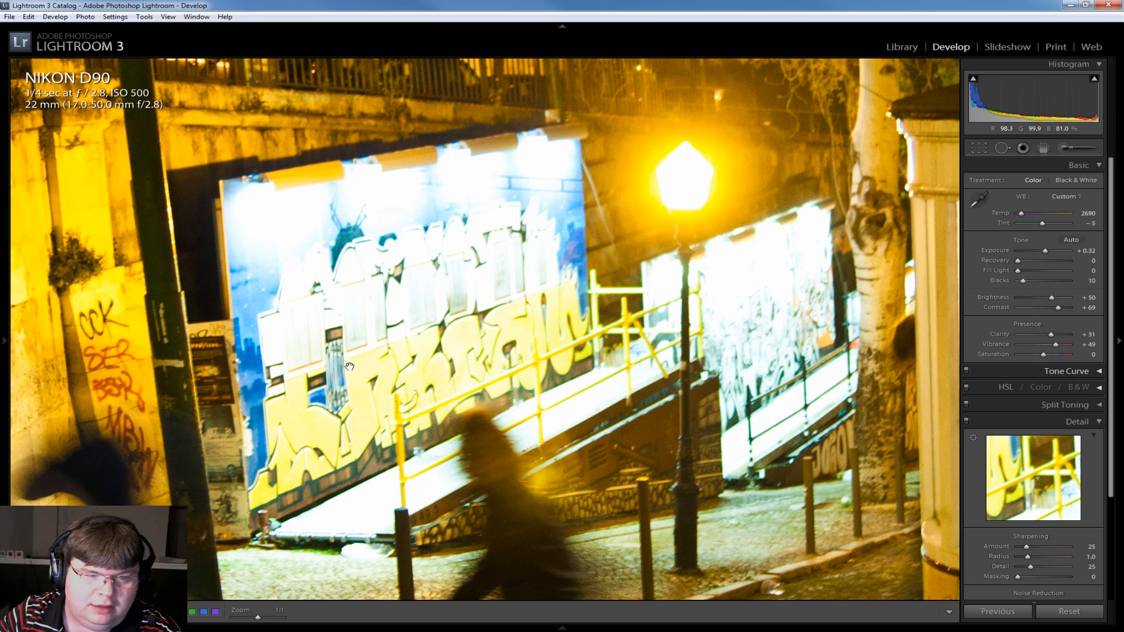
left_click(274, 394)
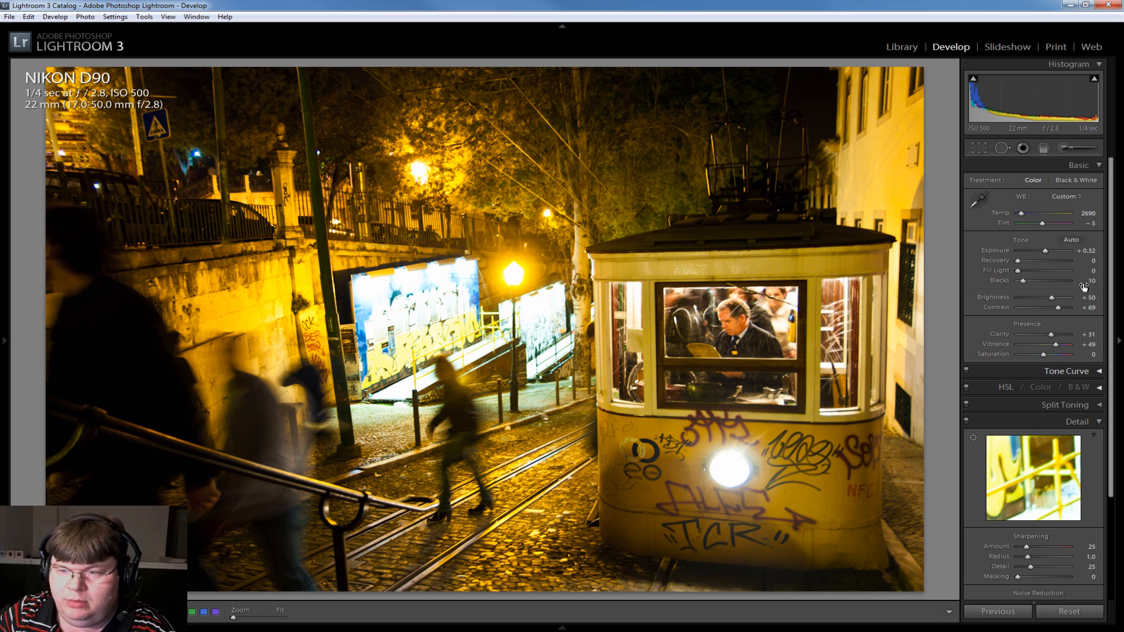
Set the sharpening Masking to 91 while previewing the edge mask over the photo
scroll(1114, 305, "down", 1)
left_click_drag(1113, 302, 1111, 430)
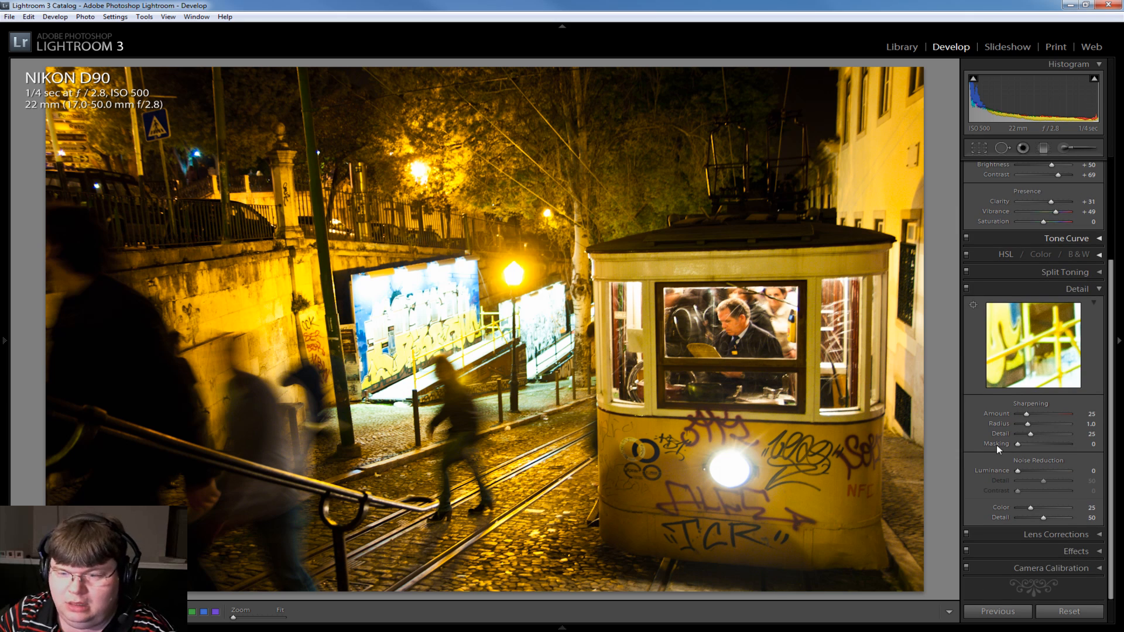
key("alt")
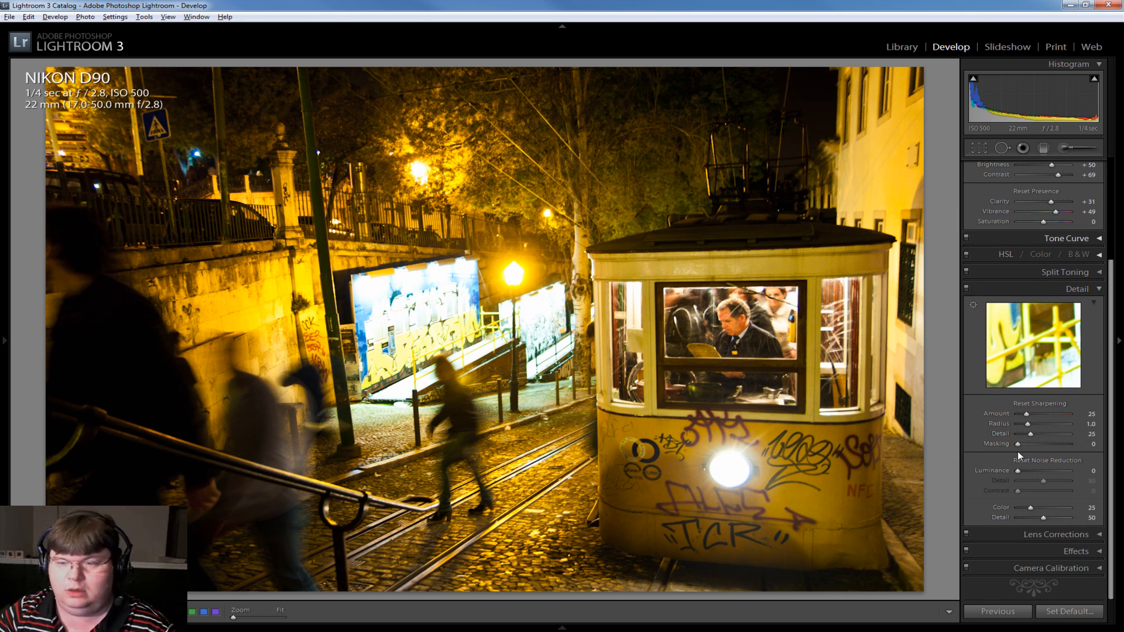
left_click_drag(1016, 445, 1061, 444)
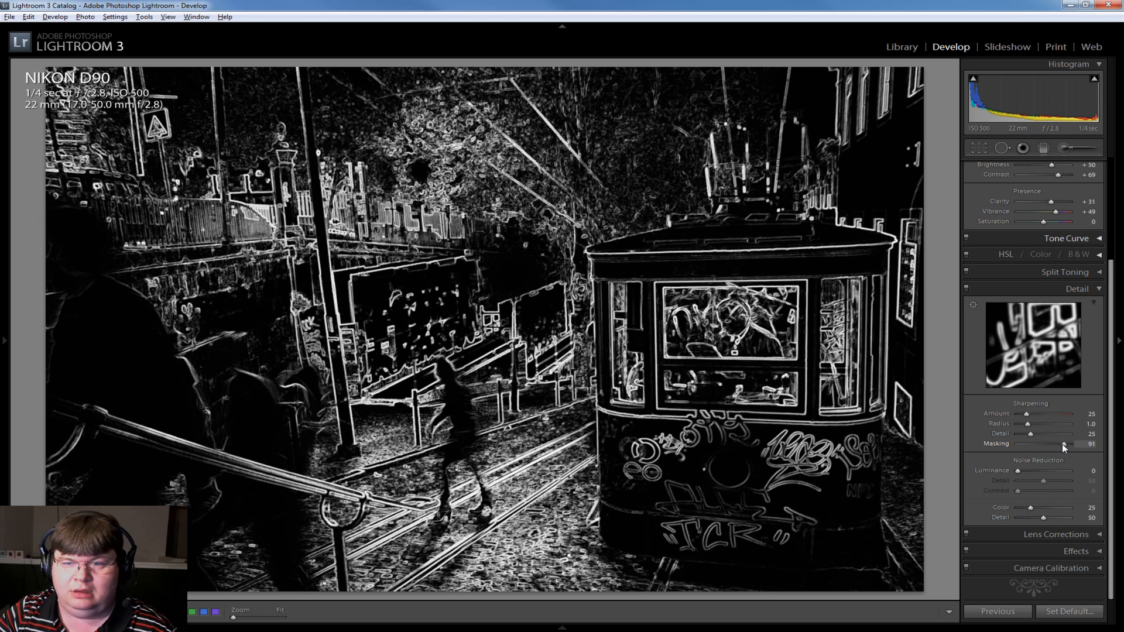
left_click_drag(1062, 444, 1059, 444)
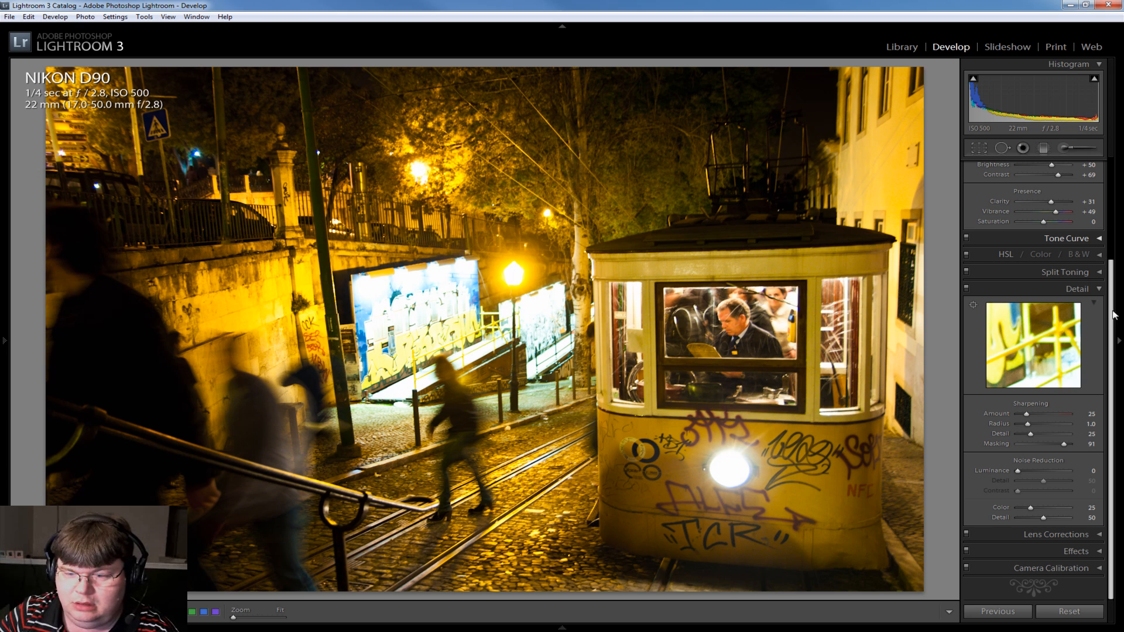
Enable lens profile corrections using the Sigma make with the 17-50mm F2.8 lens profile
left_click(1100, 534)
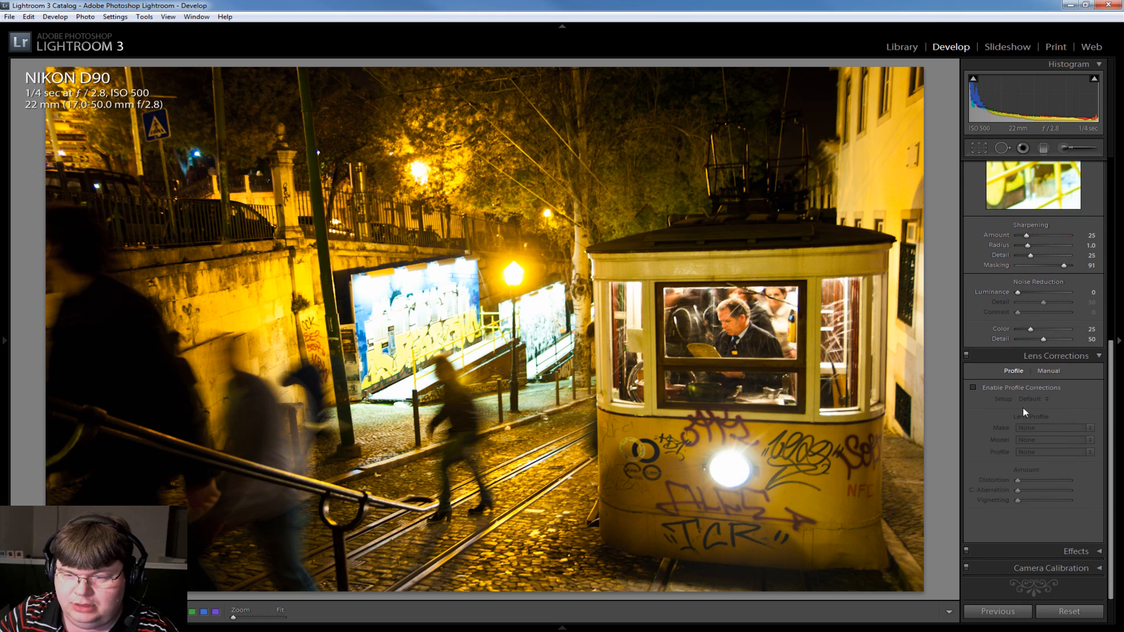
left_click(974, 387)
left_click(1088, 427)
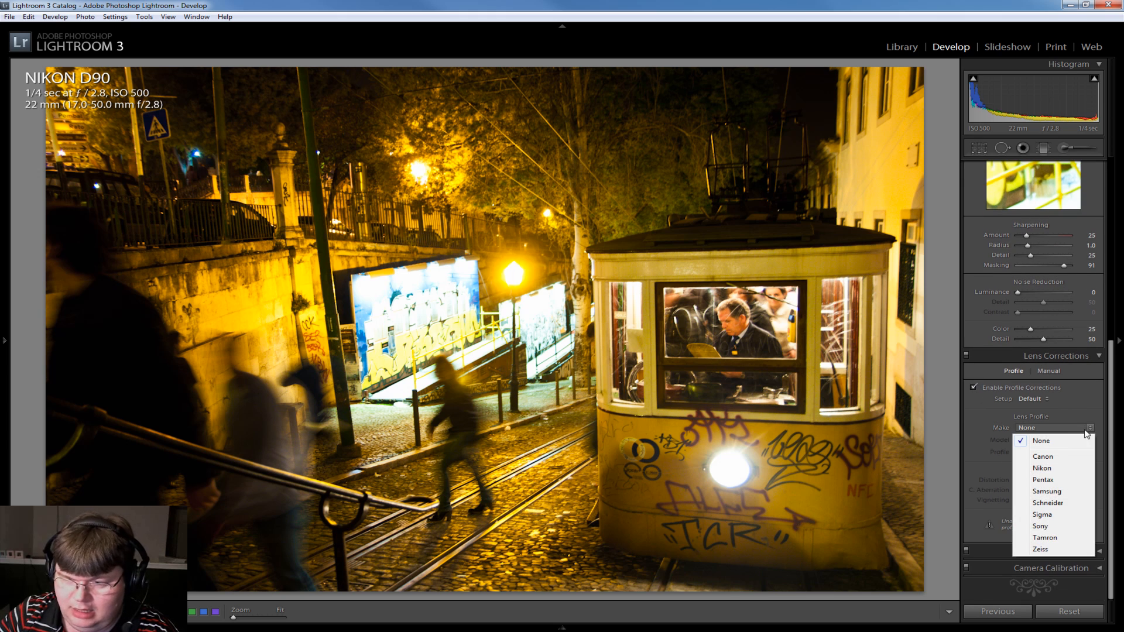
left_click(1043, 515)
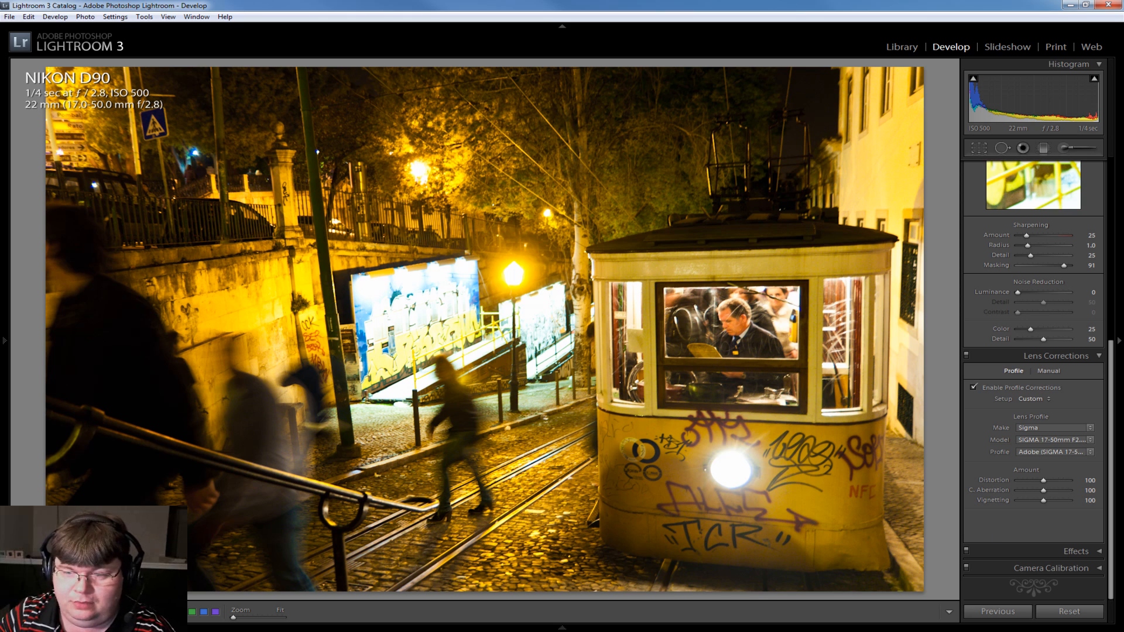
left_click(1056, 356)
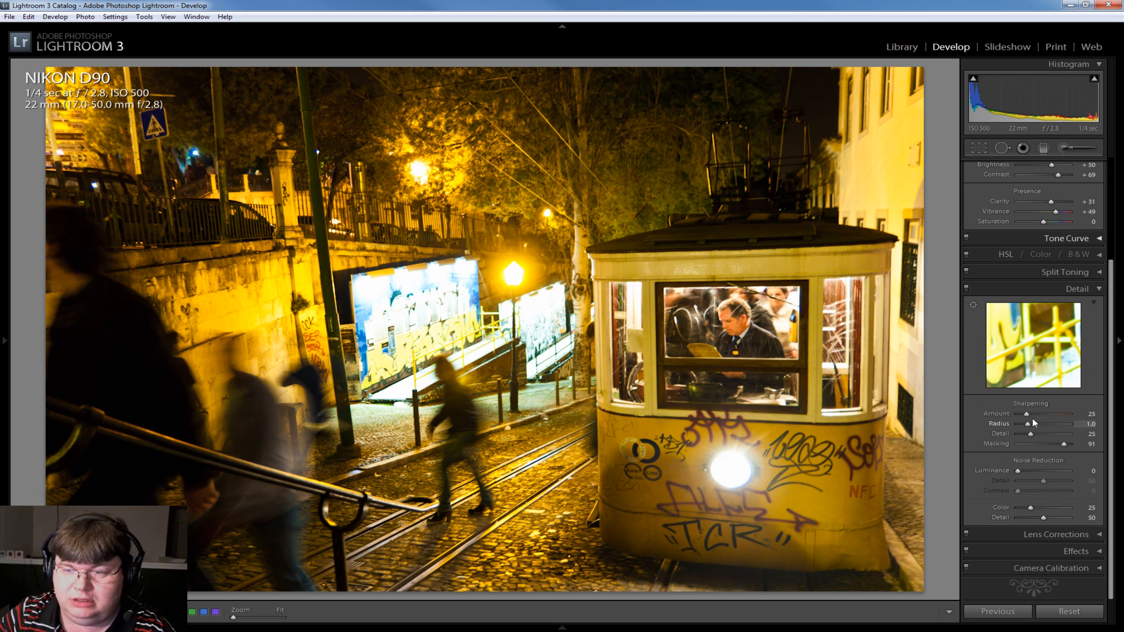
Refine the basic adjustments with Blacks at 13, Recovery at 55 and white balance temperature at 2575
scroll(1113, 293, "up", 3)
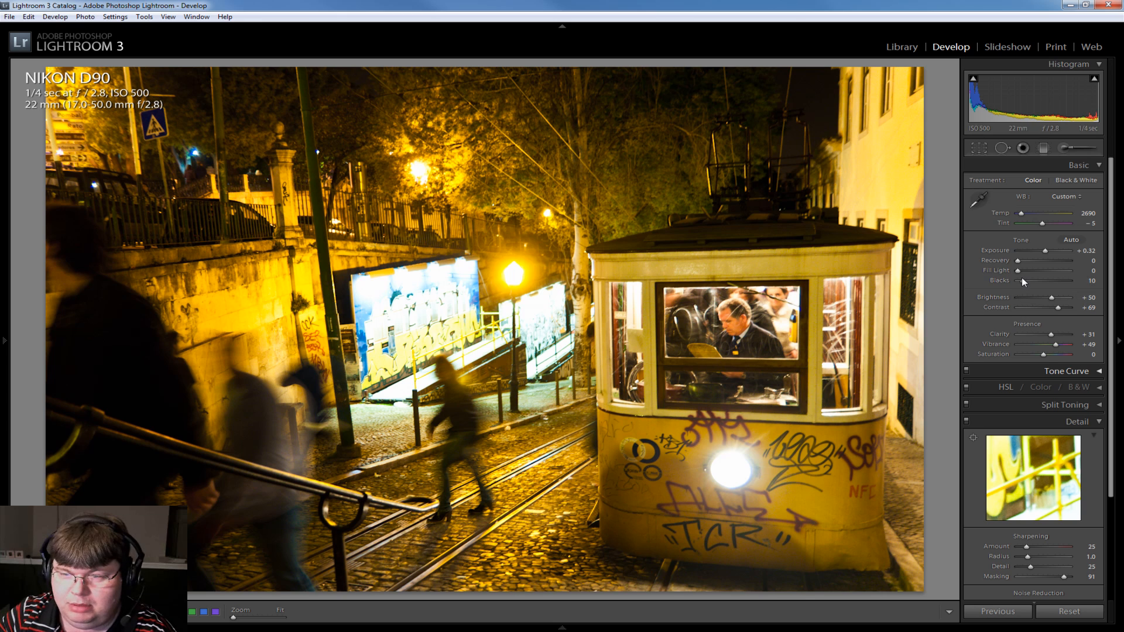
left_click_drag(1022, 278, 1024, 279)
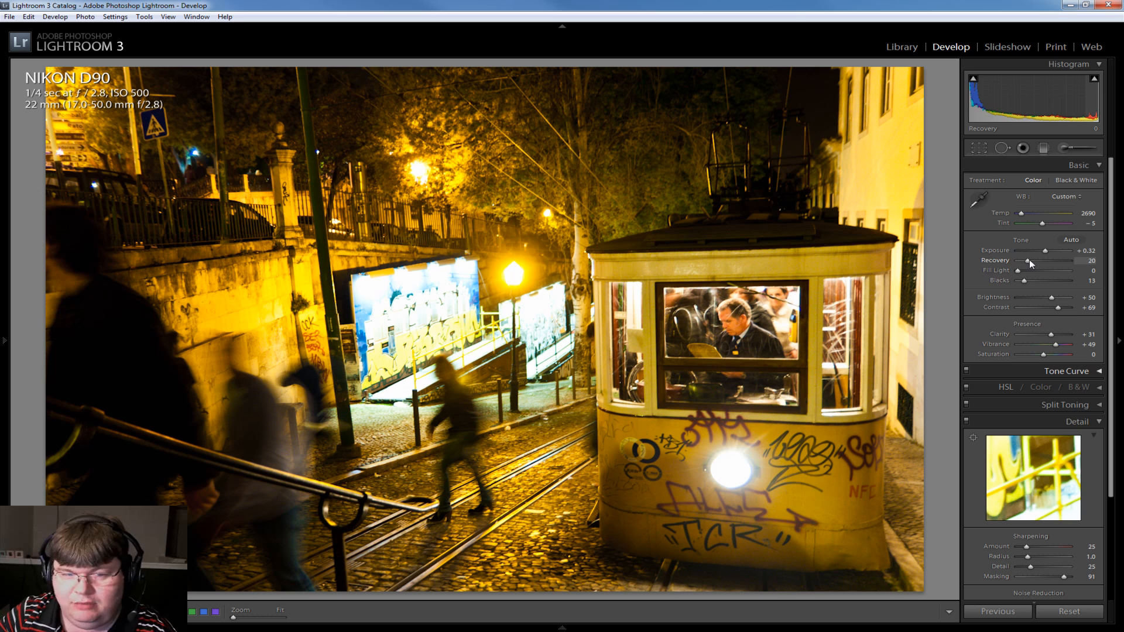
left_click_drag(1030, 260, 1045, 260)
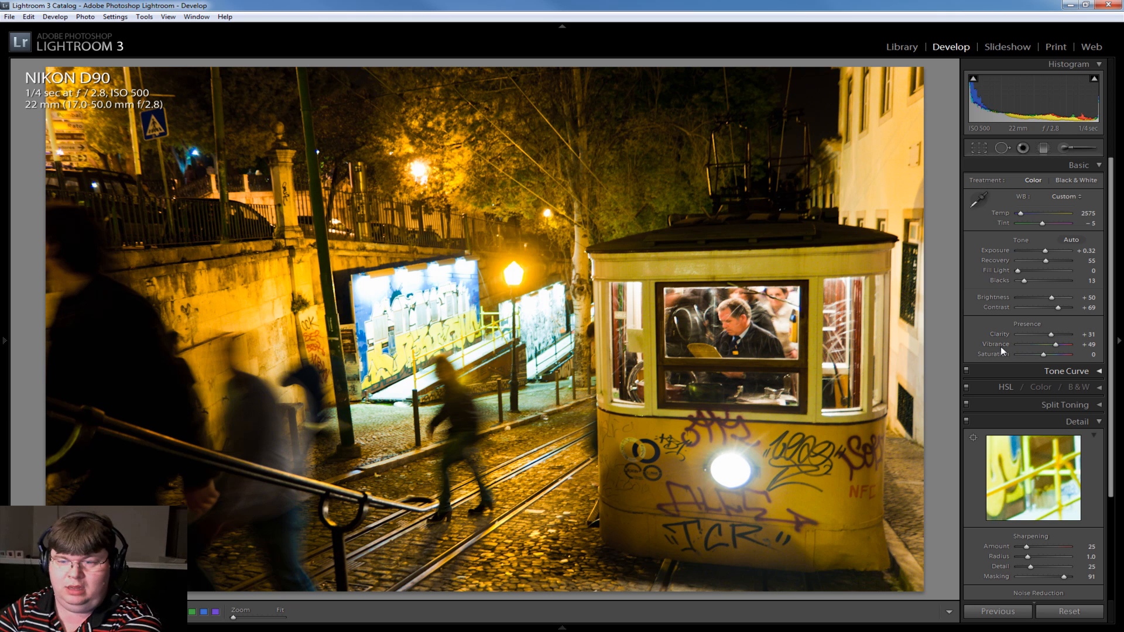
scroll(1054, 445, "down", 5)
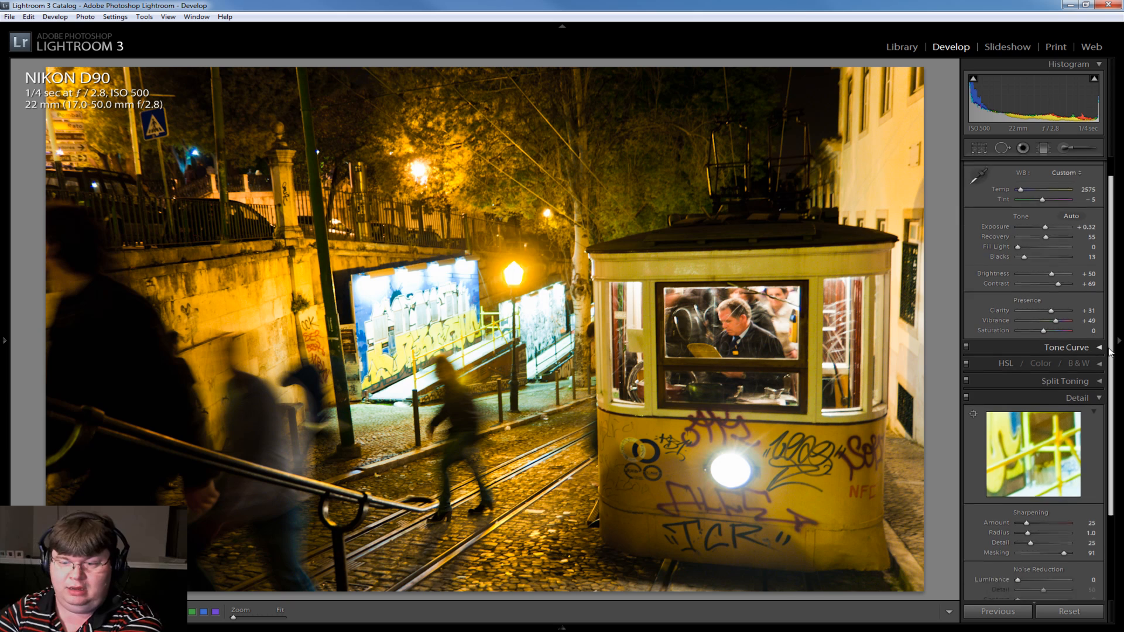